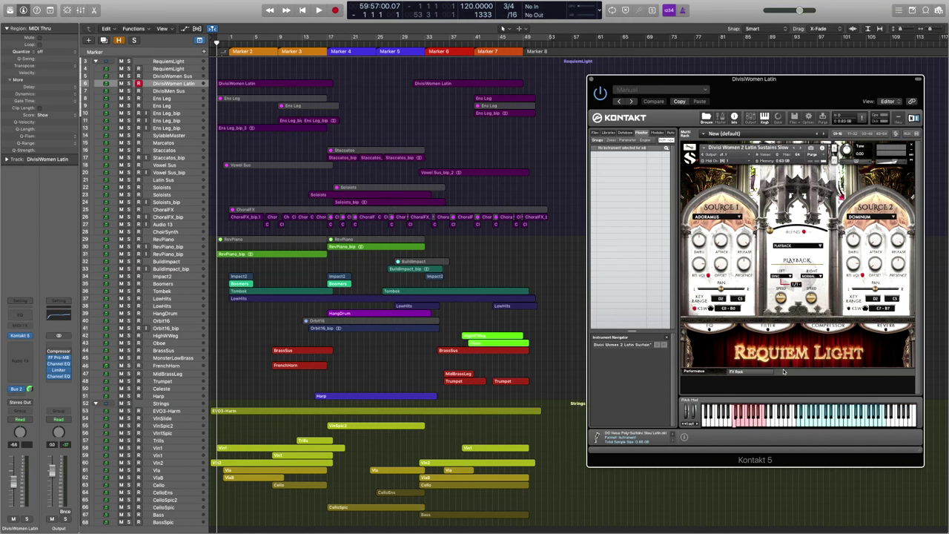
- Play the arrangement from the start to hear the Divisi Women Latin sustains, then stop
key("space")
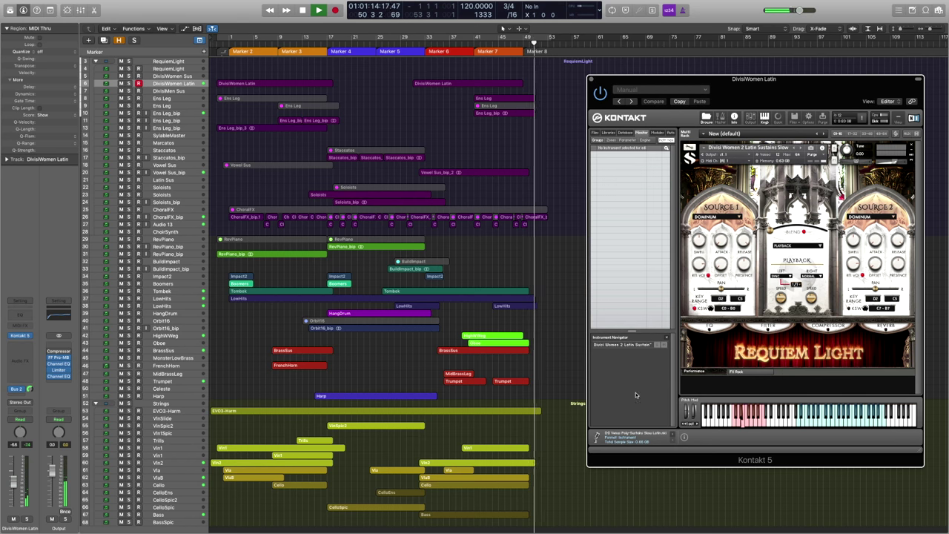
left_click(568, 258)
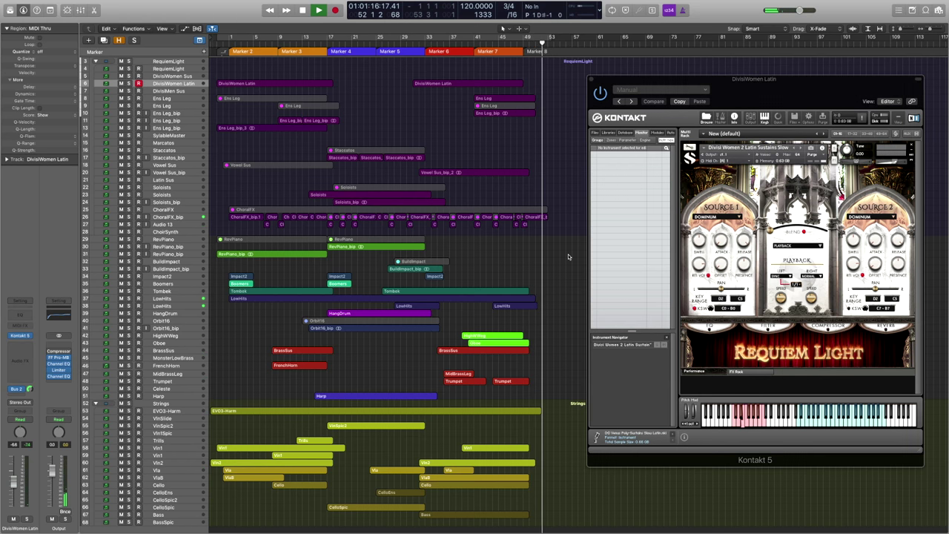
key("space")
- Change the Latin Sus patch's Source 1 from ADORAMUS to OMEGA, leaving Source 2 on DOMINUM
left_click(796, 97)
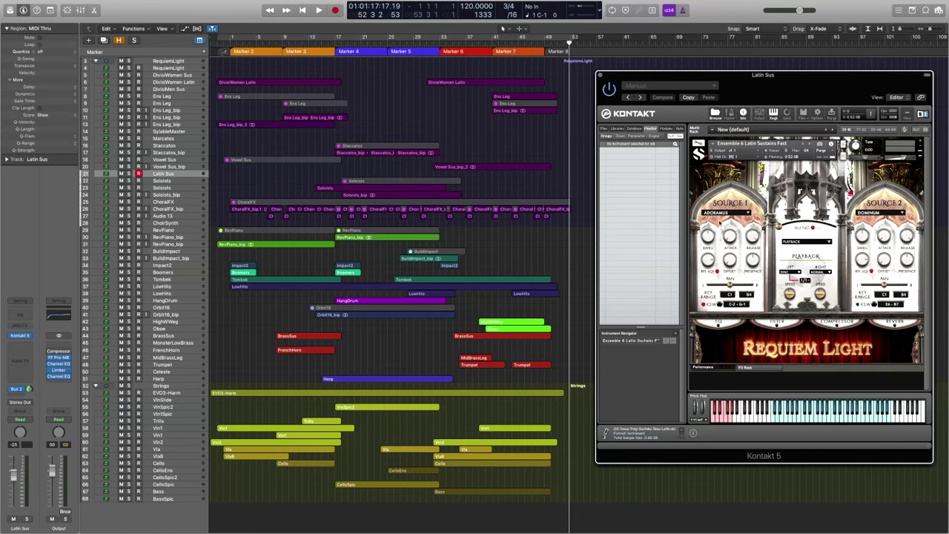
left_click(747, 212)
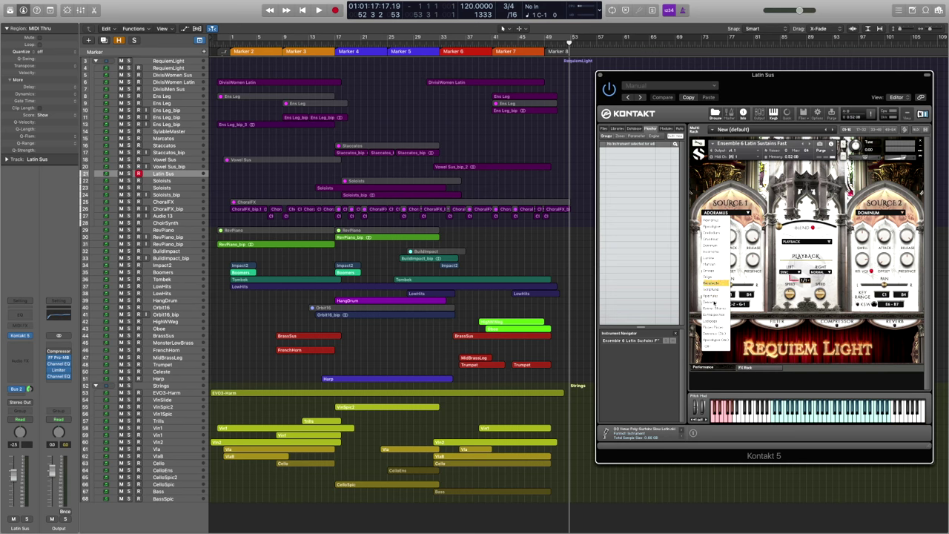
left_click(718, 221)
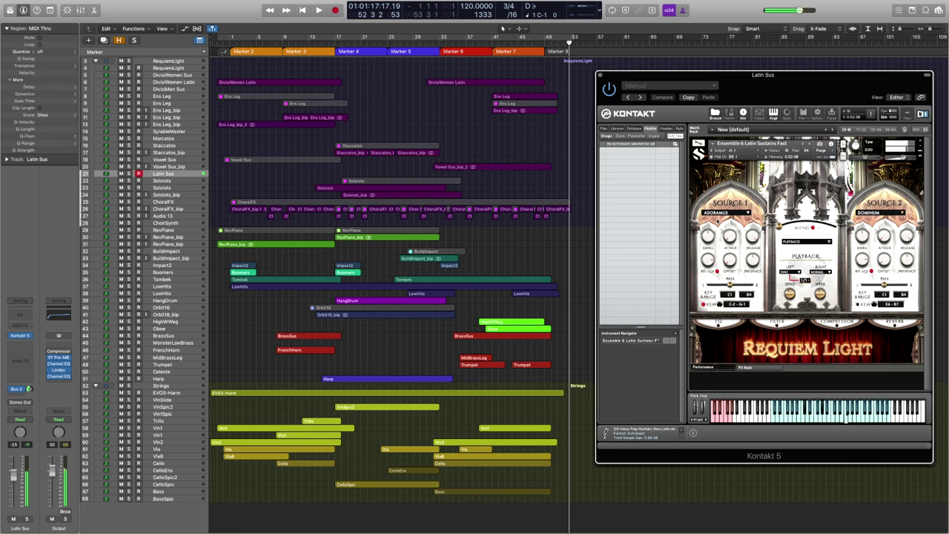
left_click(734, 212)
left_click(717, 271)
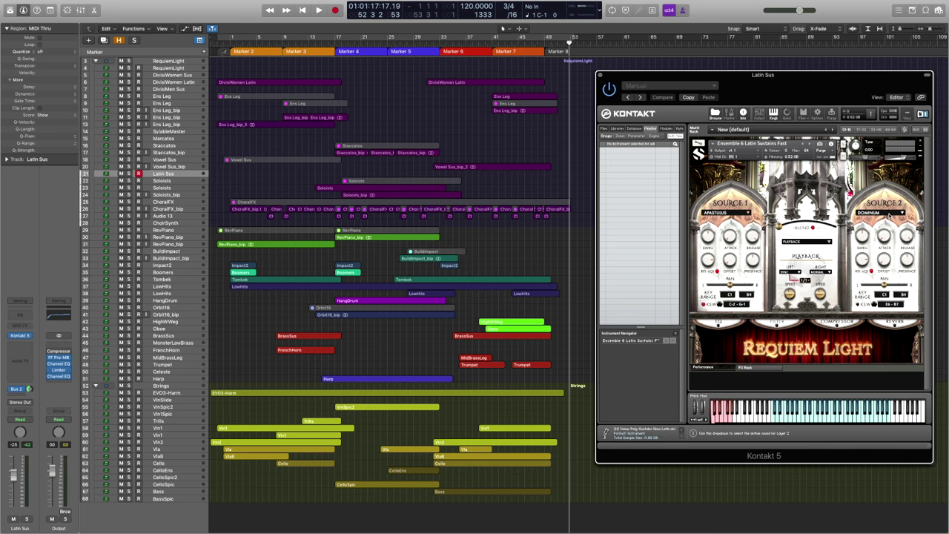
left_click(889, 216)
left_click(779, 225)
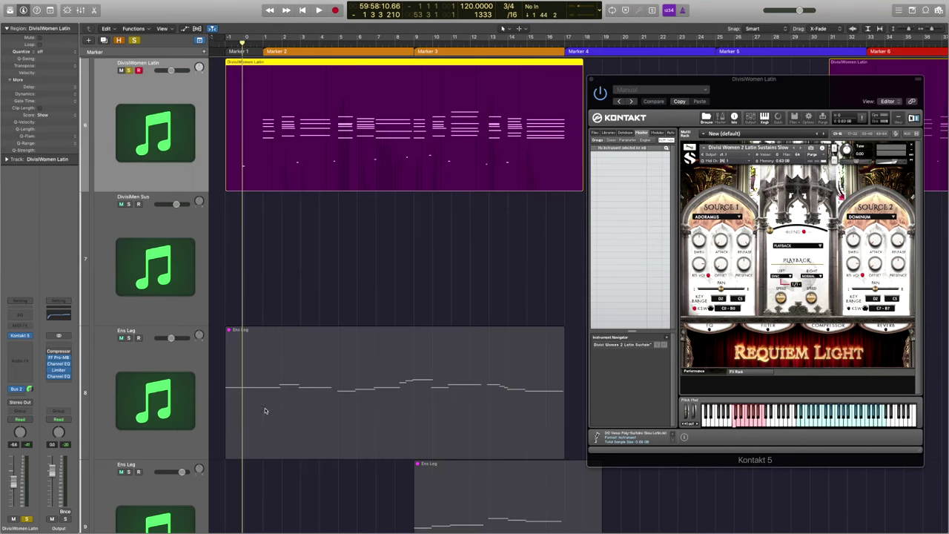
scroll(305, 166, "up", 3)
- Play back the DivisiWomen Latin region, then deselect it and zoom to fit the arrangement
key("space")
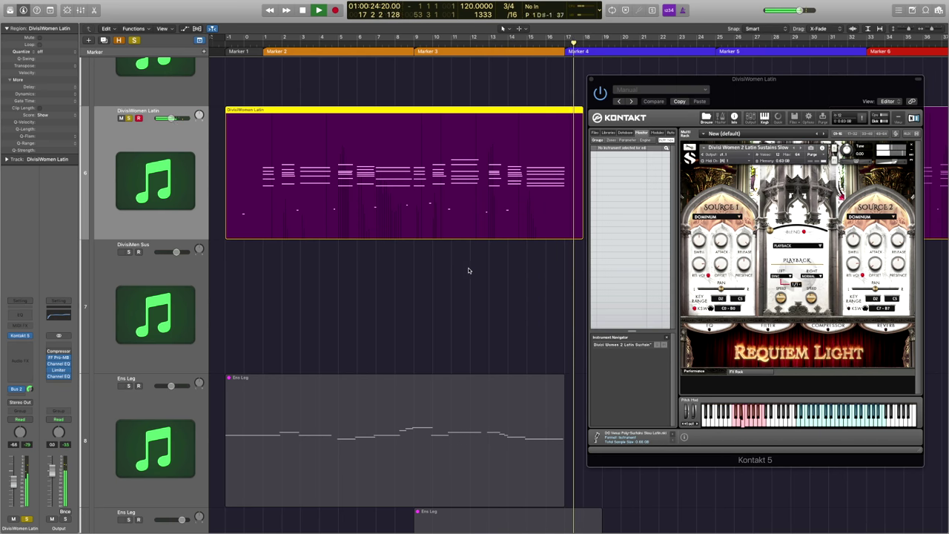
left_click(468, 271)
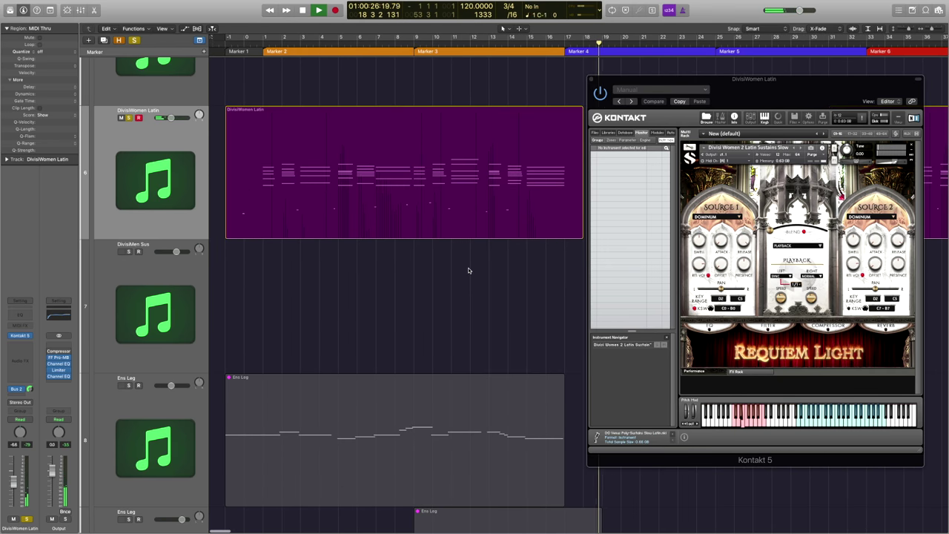
key("z")
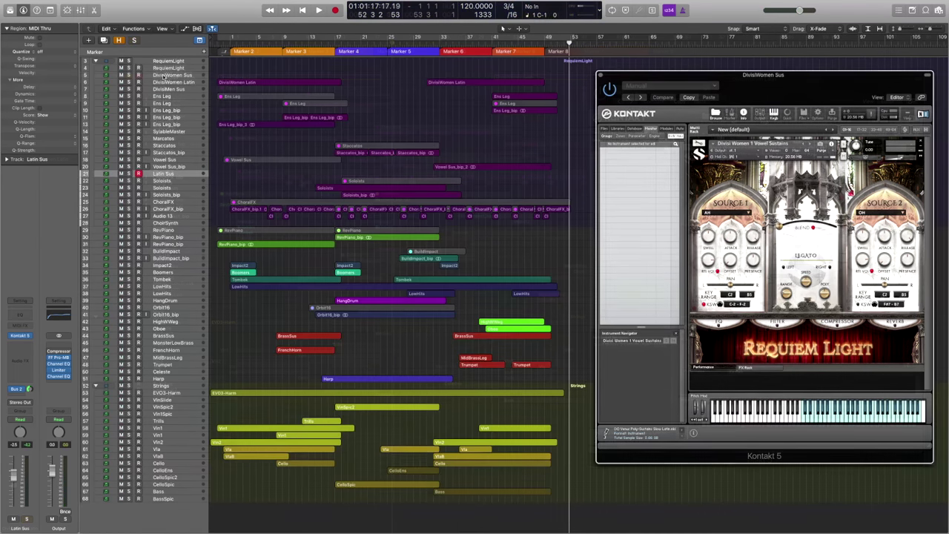
left_click(170, 75)
- Audition the DivisiWomen Sus OH/AH vowel patch, then close its Kontakt window
left_click(764, 77)
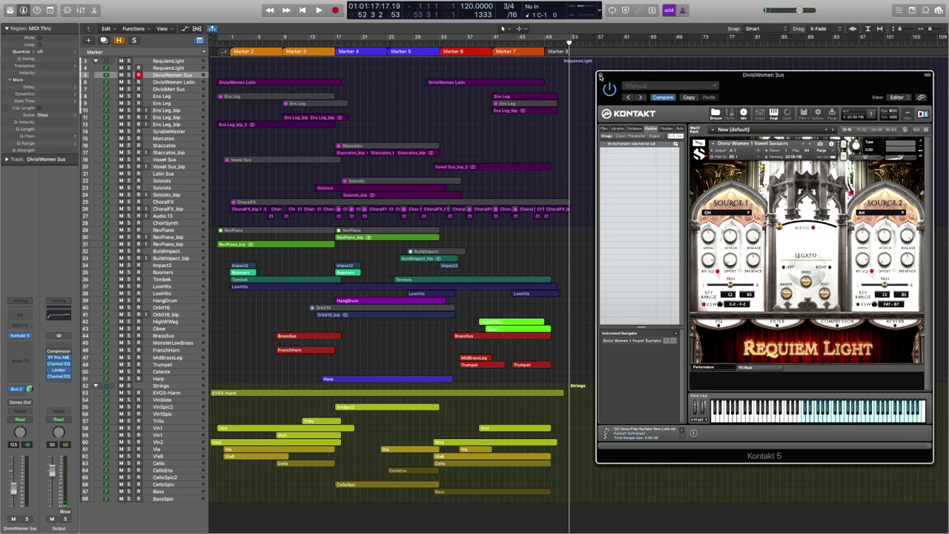
left_click(600, 77)
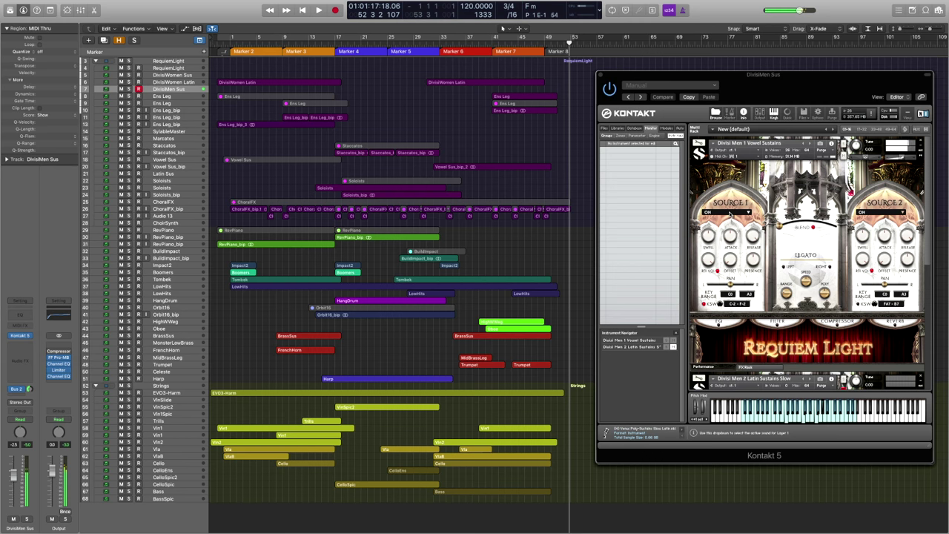
left_click(869, 214)
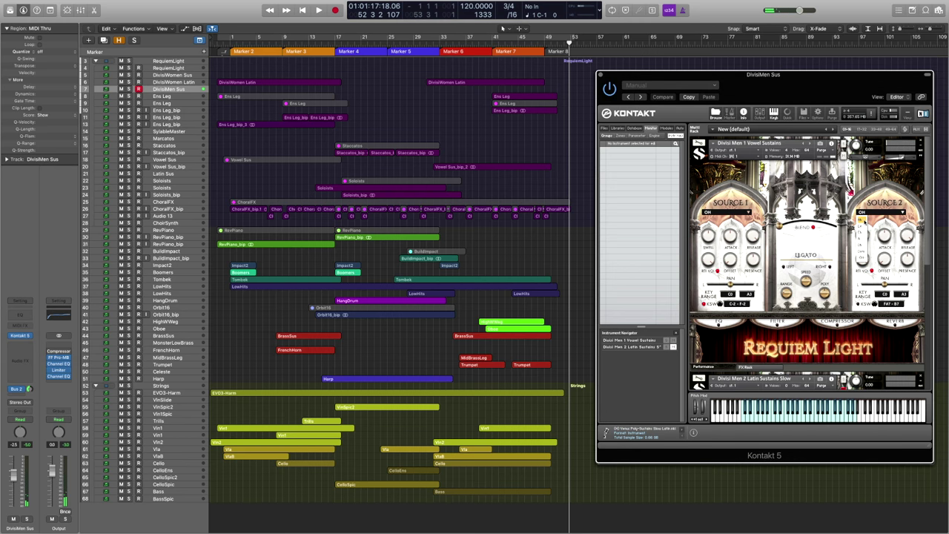
- Switch the DivisiMen Sus Source 2 from OH to AH, adjust the blend, and close the window
left_click(865, 222)
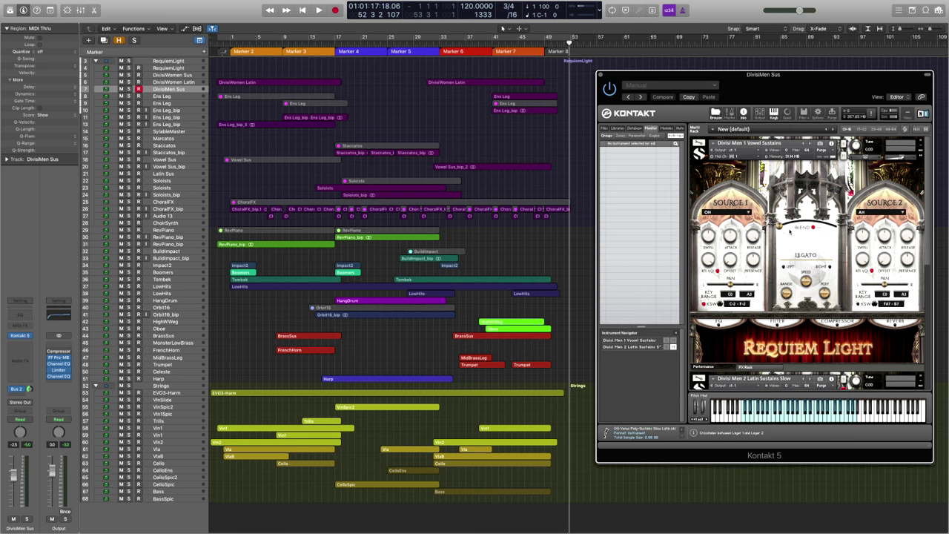
left_click_drag(780, 227, 792, 232)
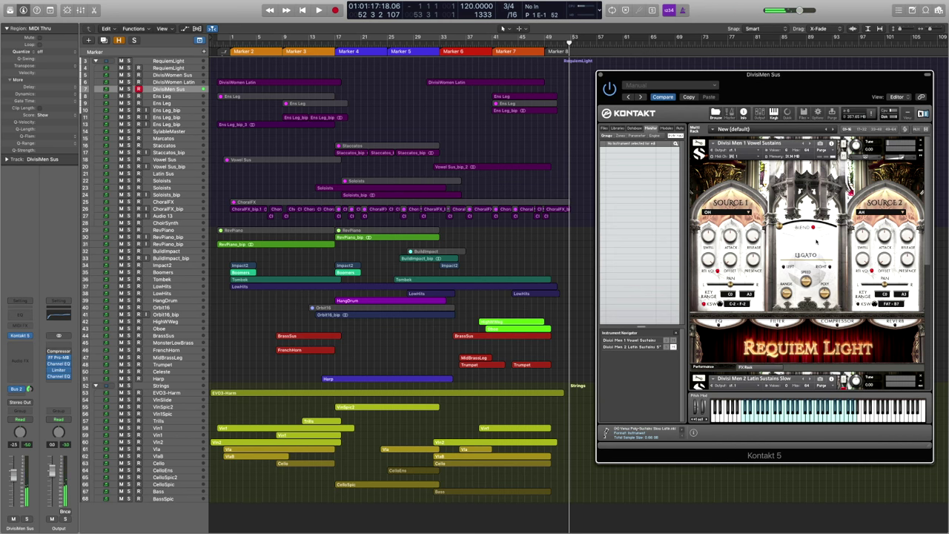
left_click(600, 75)
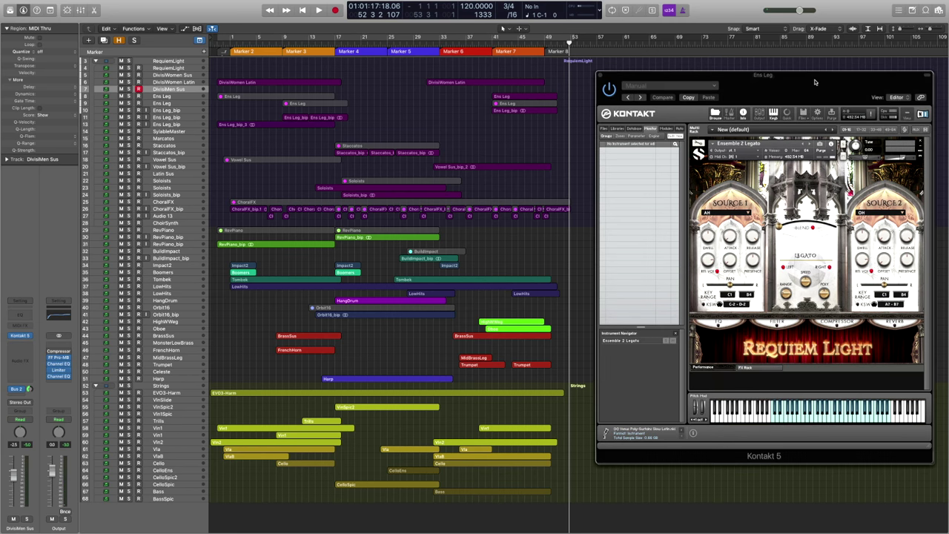
left_click(815, 82)
- Audition the Ens Leg legato regions, then close the Ens Leg Kontakt window
left_click(173, 104)
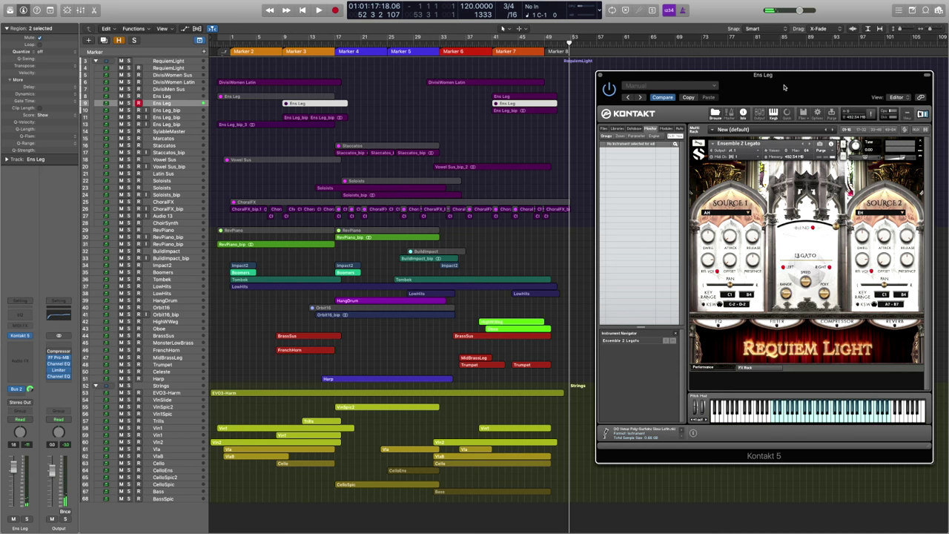
left_click(600, 75)
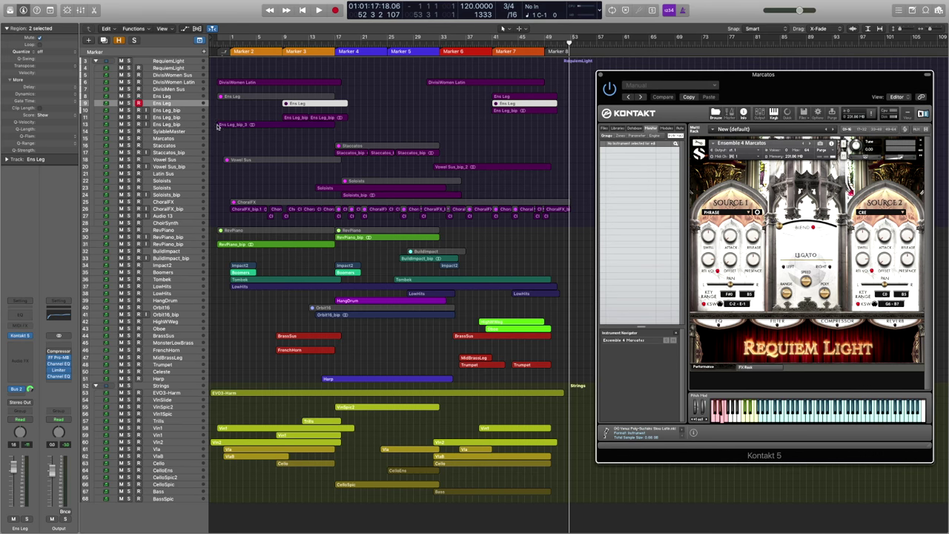
- On the Marcatos patch, try Source 1 as AG and CRE, then settle on PHRASE
left_click(165, 139)
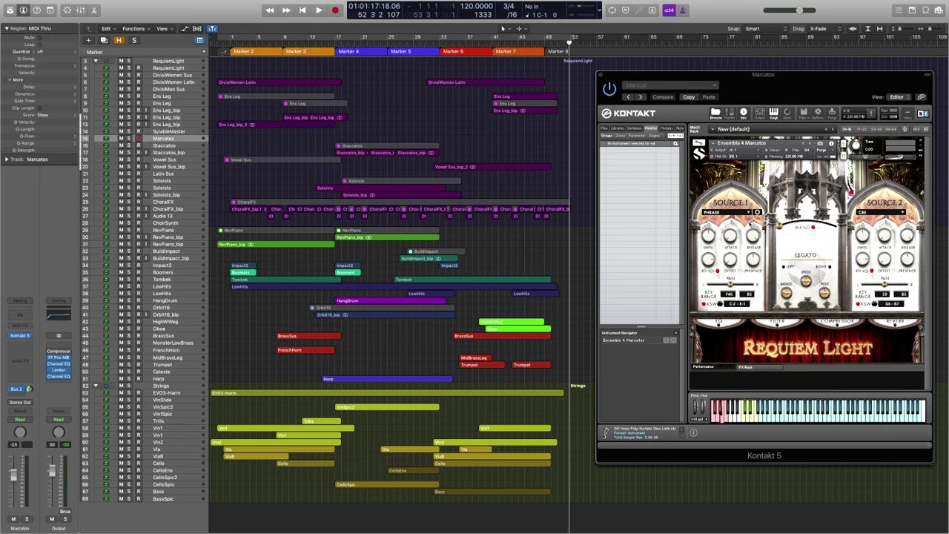
left_click(713, 212)
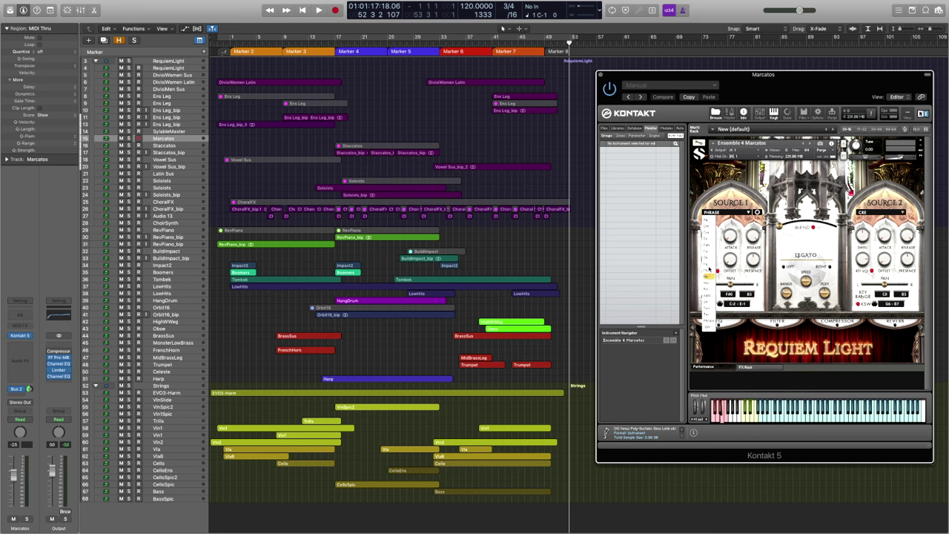
left_click(708, 220)
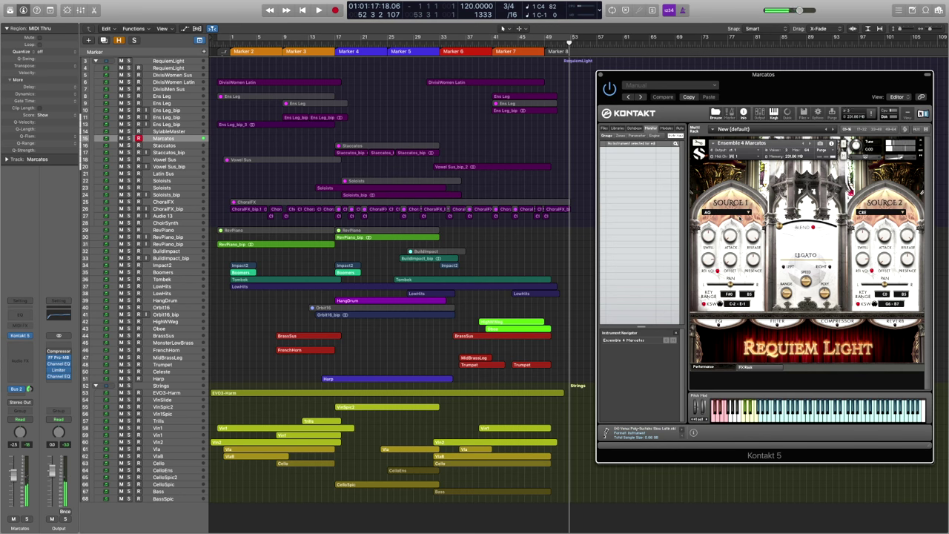
left_click(714, 213)
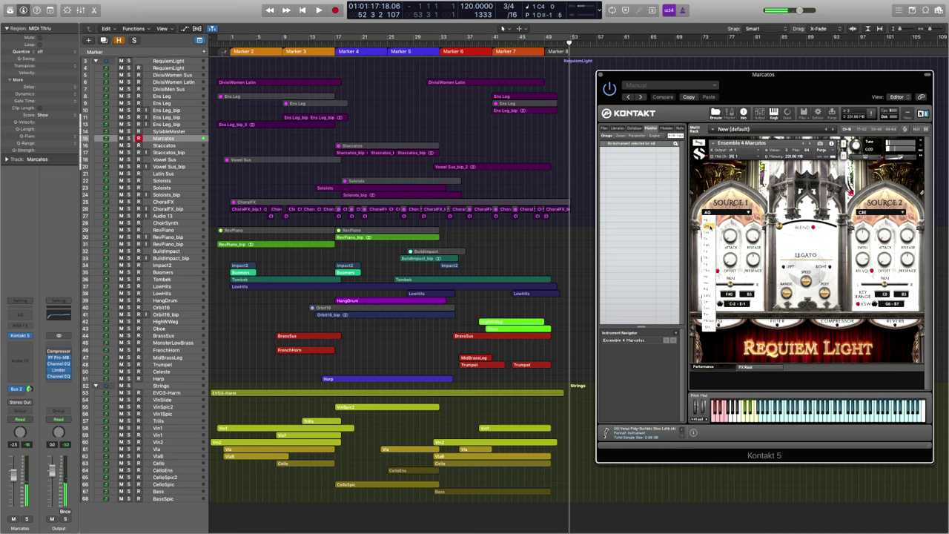
left_click(708, 226)
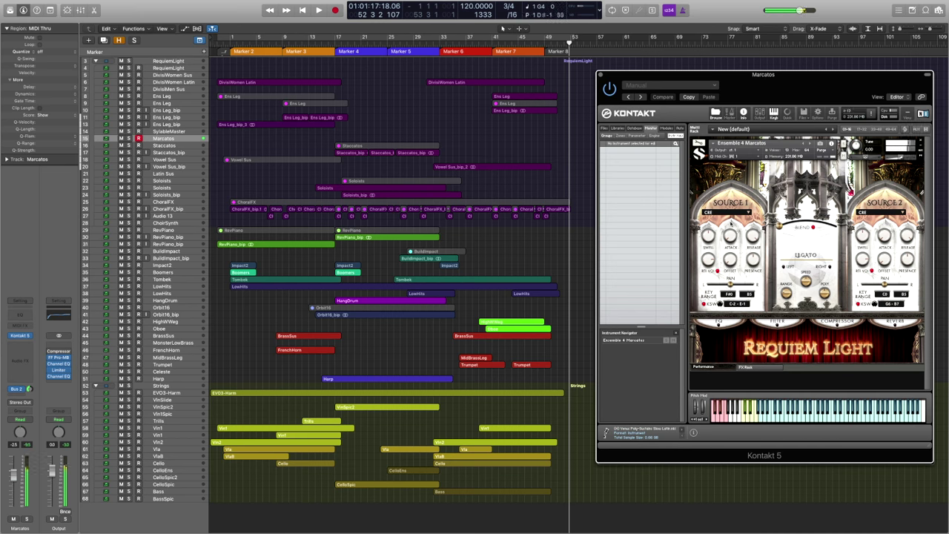
left_click(713, 213)
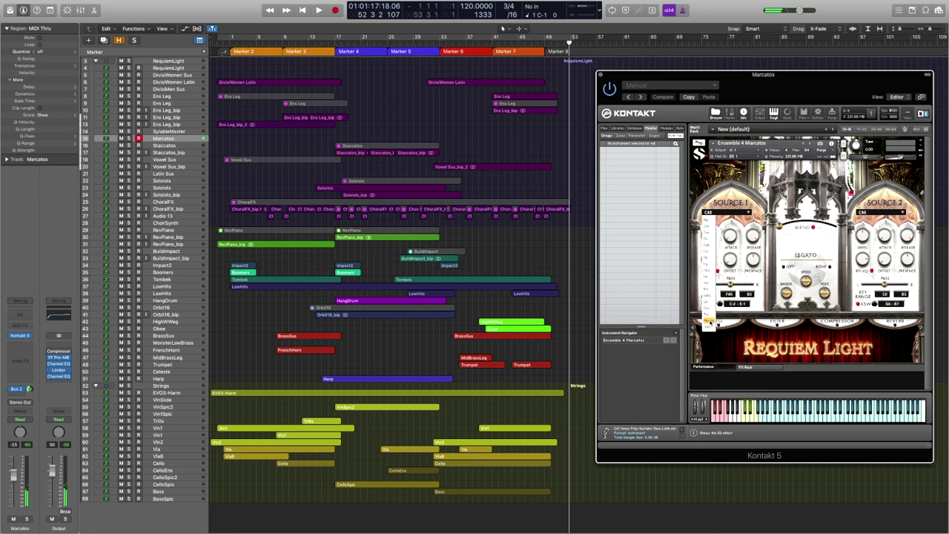
left_click(709, 321)
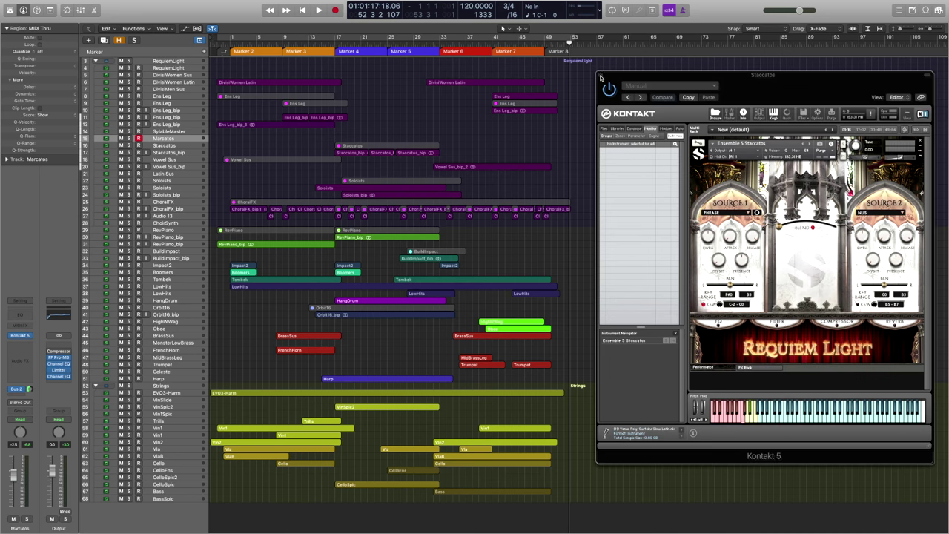
- View the Staccatos Source 1 phrase editor and phrase list unchanged, then close the instrument
left_click(188, 150)
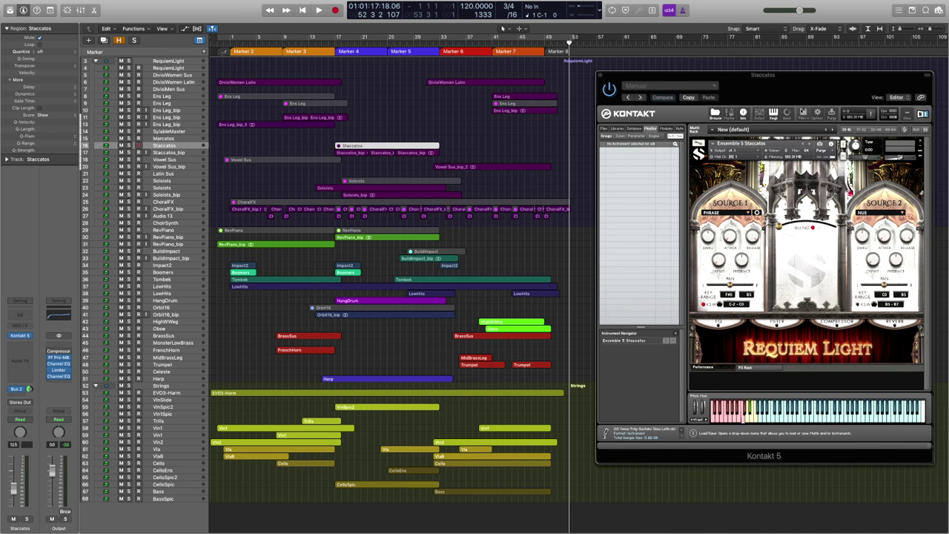
left_click(757, 213)
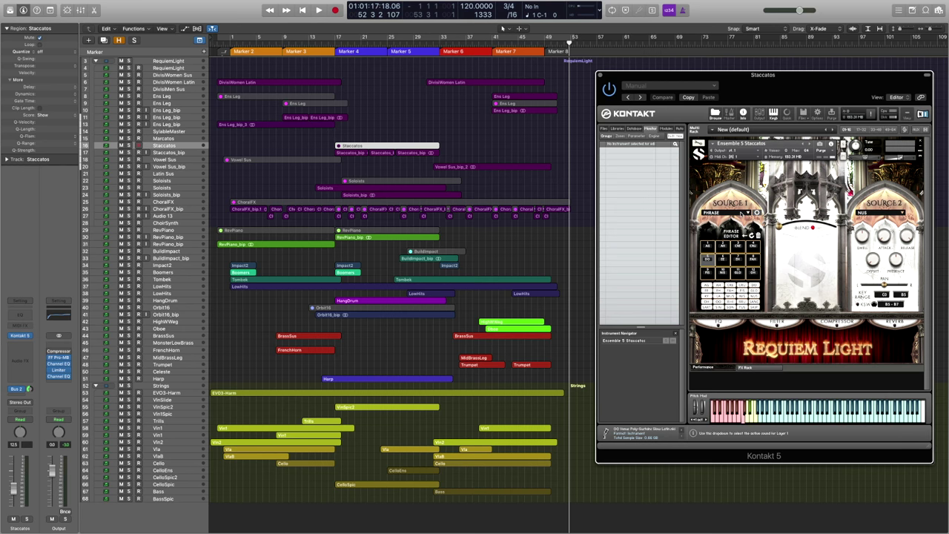
left_click(709, 212)
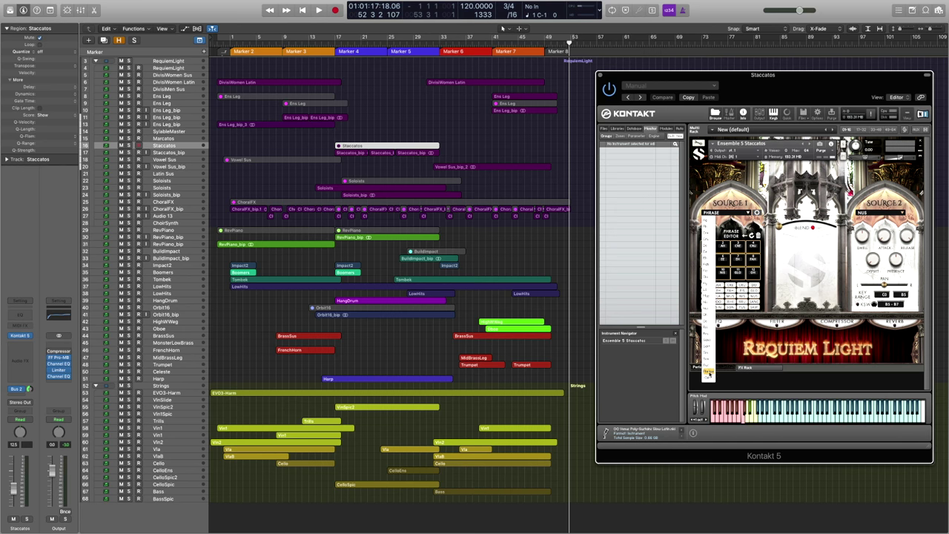
left_click(709, 370)
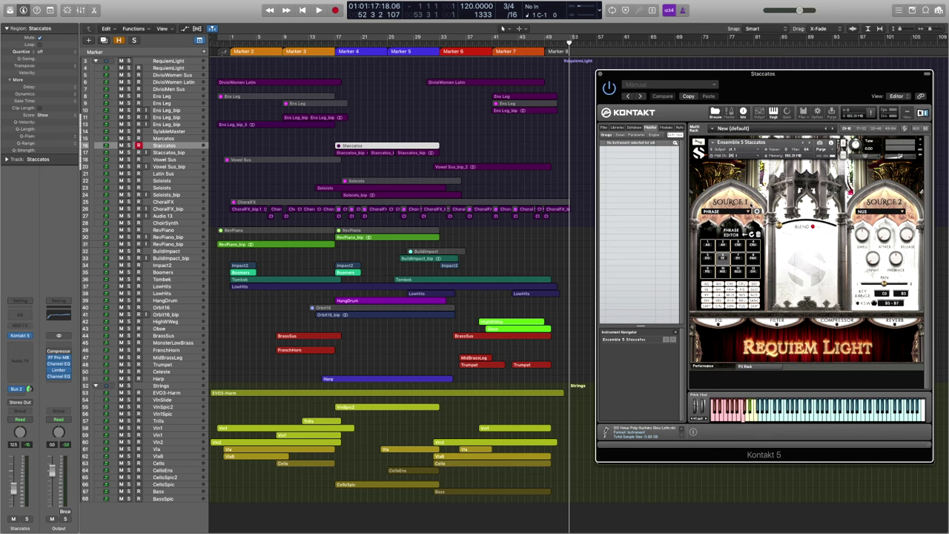
left_click(757, 212)
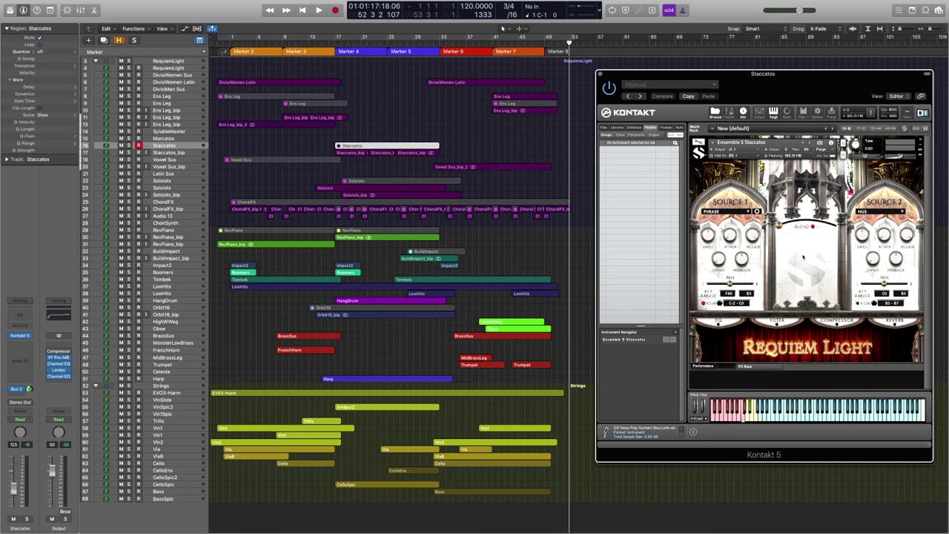
left_click(601, 75)
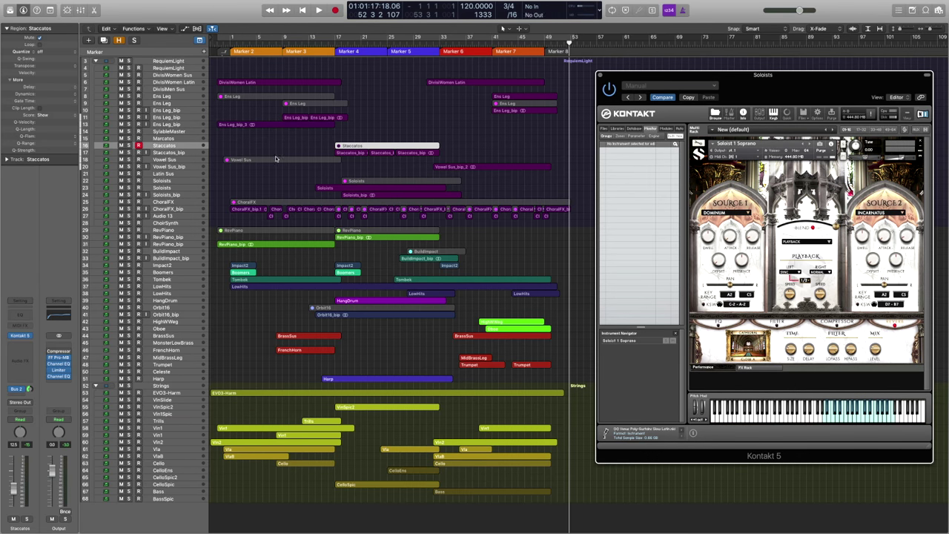
- Audition the two Soloists tracks one after the other
left_click(175, 180)
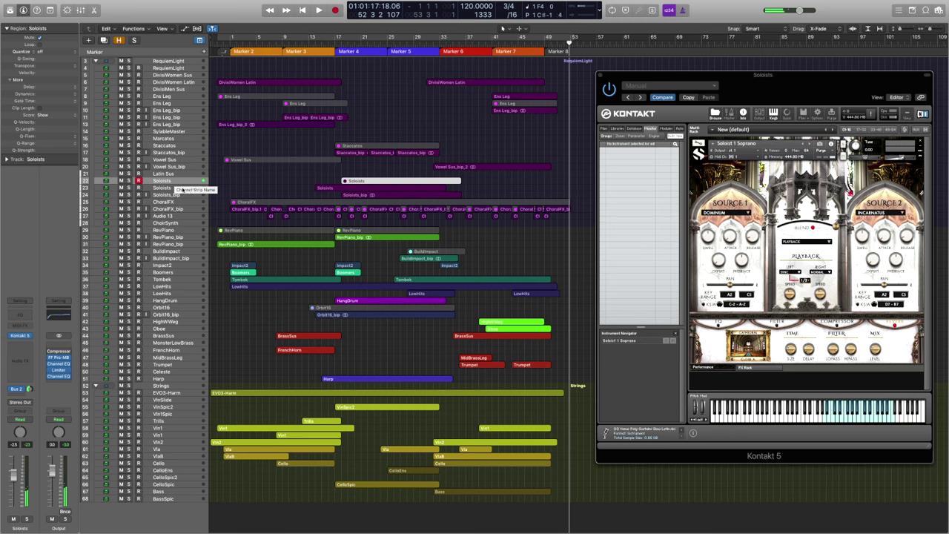
left_click(172, 188)
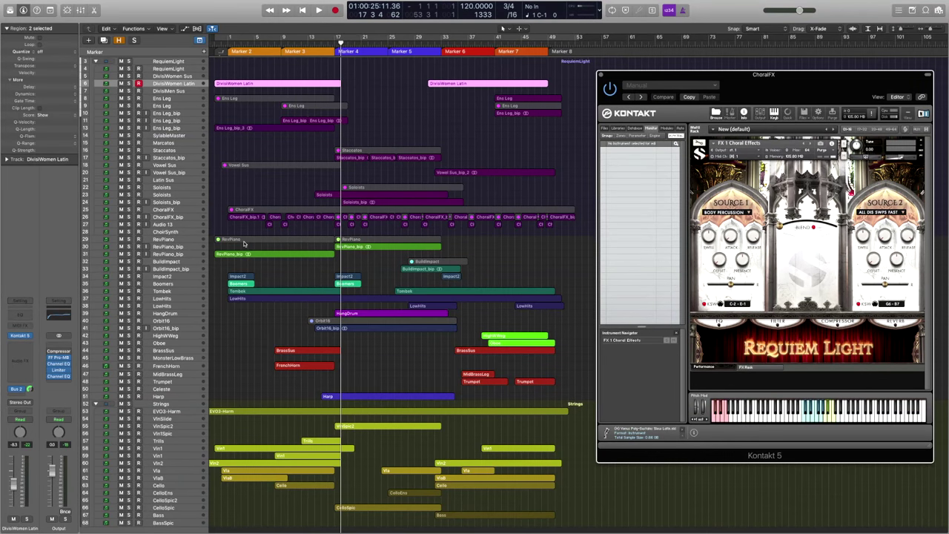
- Select the ChoralFX region and audition its BODY PERCUSSION sound with keyboard notes
left_click(232, 210)
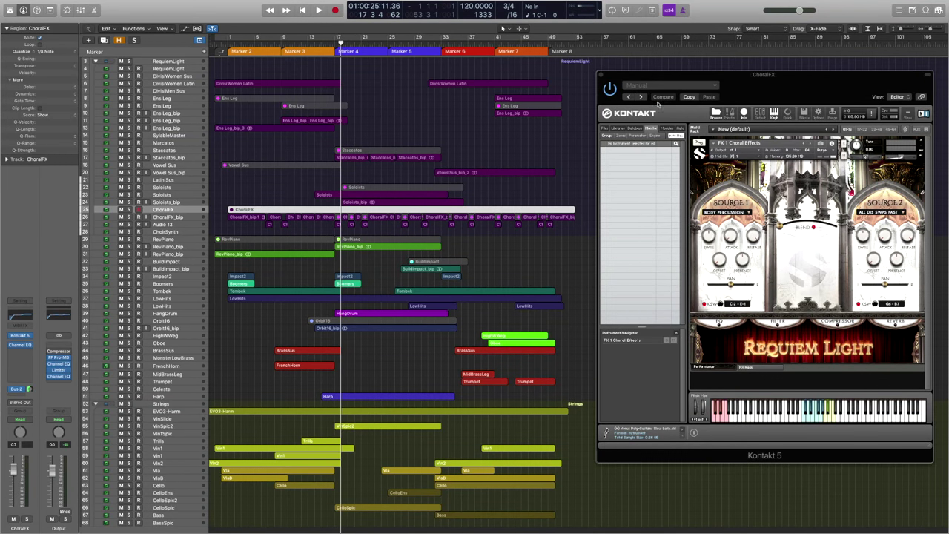
left_click(736, 213)
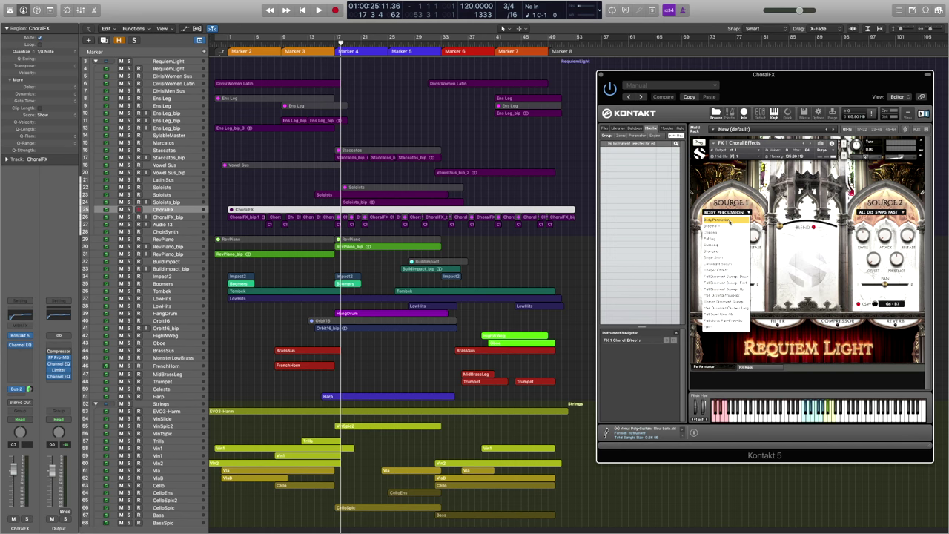
left_click(764, 297)
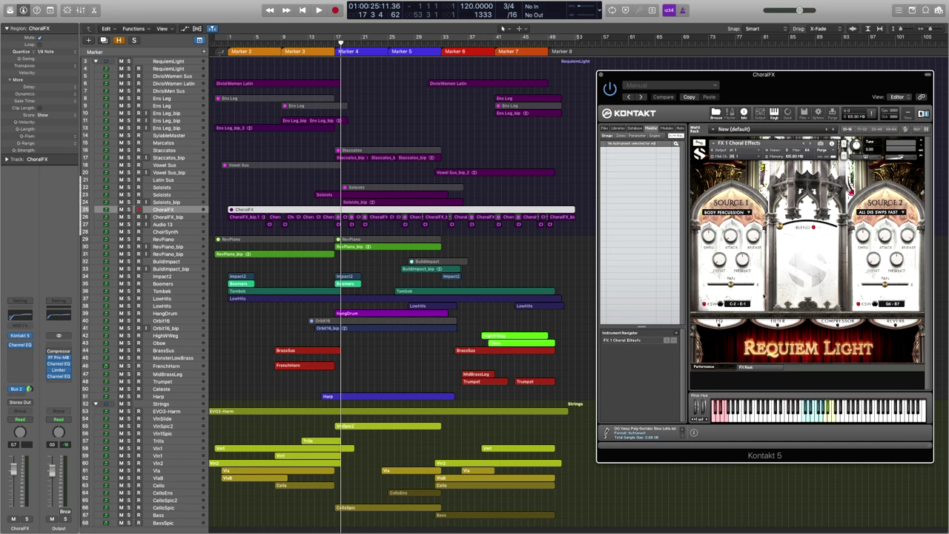
left_click(841, 425)
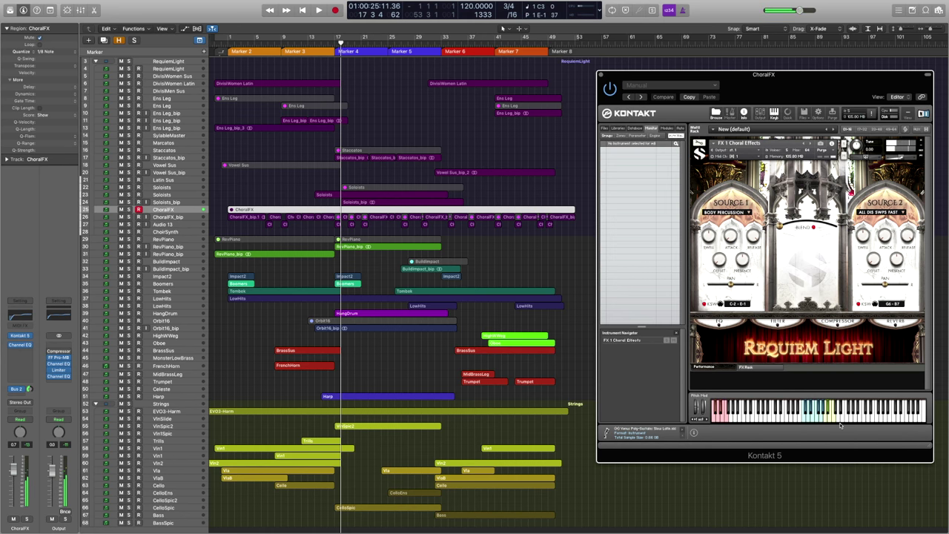
left_click(841, 425)
- Try BREATH FX on the ChoralFX Source 1 before moving on to CLAPPING
left_click(740, 213)
left_click(726, 233)
left_click(740, 213)
- Audition CLAPPING, PATTING, then CONSONANTS as the ChoralFX first source
left_click(723, 234)
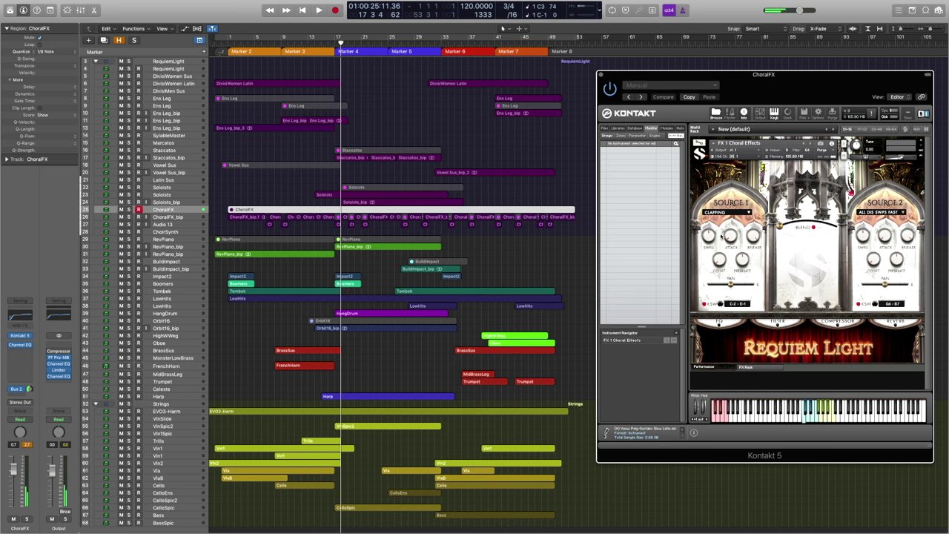
left_click(740, 213)
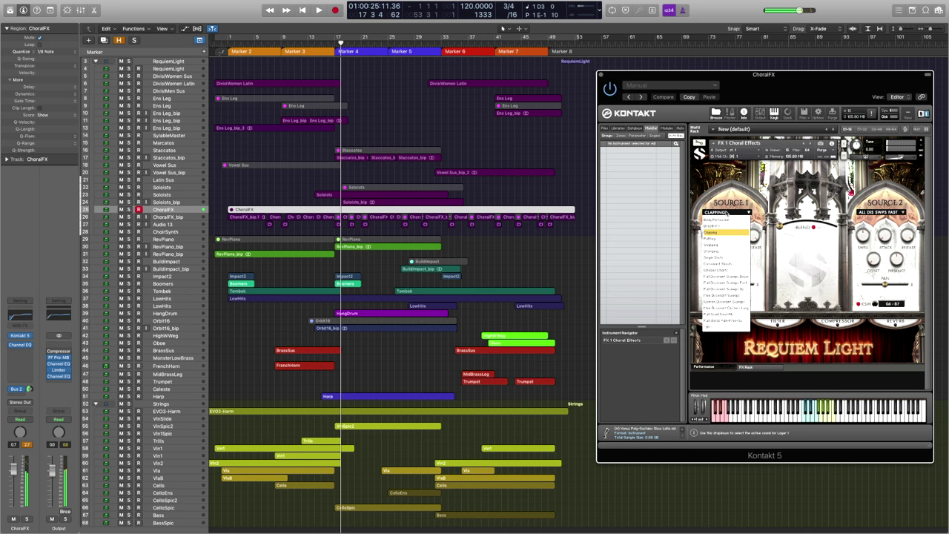
left_click(723, 241)
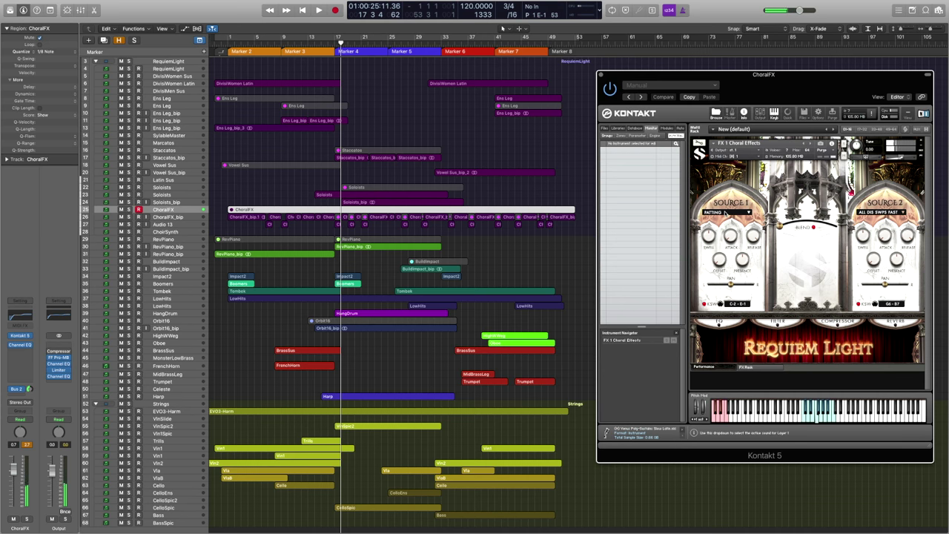
left_click(733, 213)
left_click(720, 263)
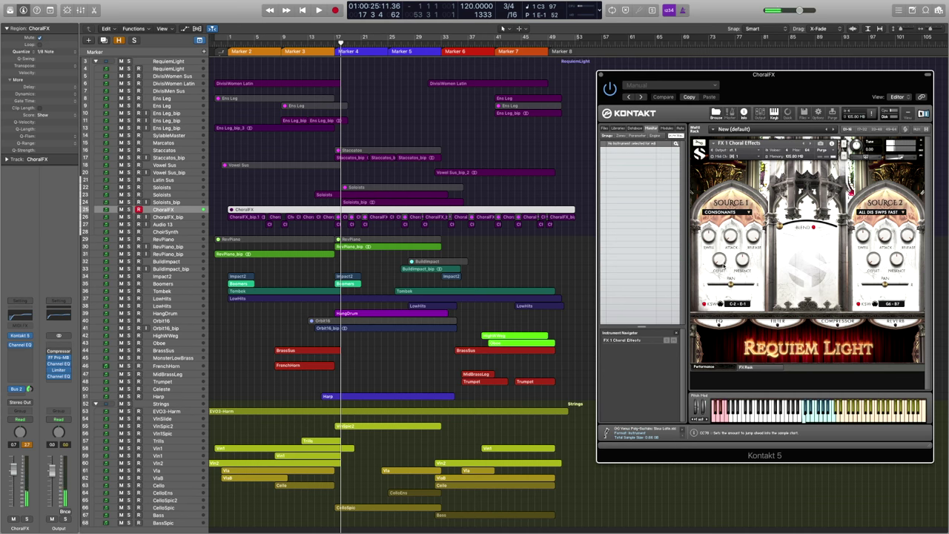
- Settle the first source on ALL DIS SWPS FAST and close the ChoralFX window
left_click(734, 213)
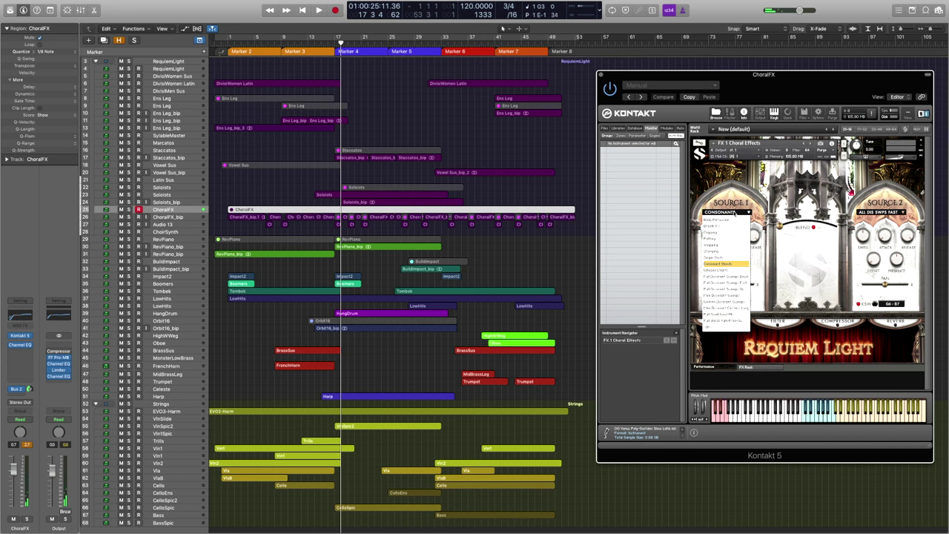
left_click(726, 283)
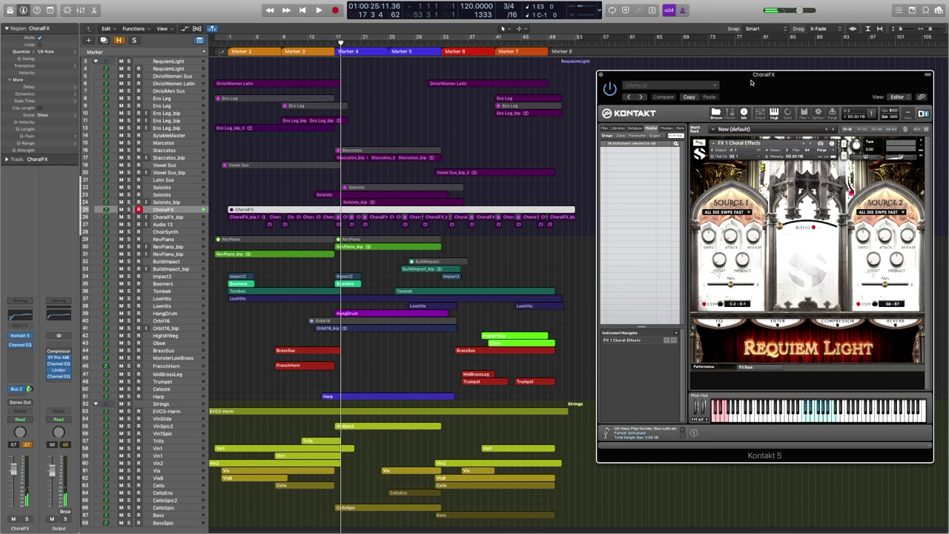
left_click(601, 74)
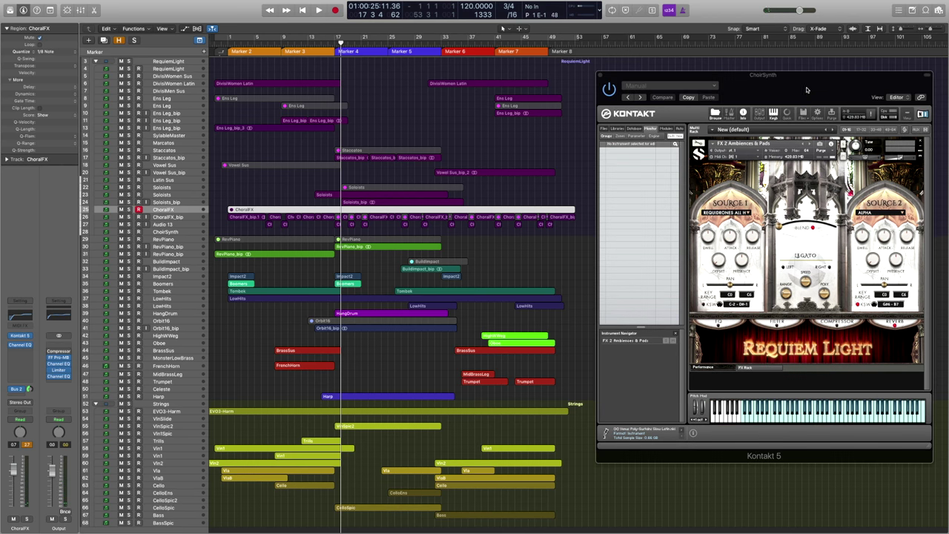
- On the ChoirSynth track, swap Kontakt Source 1 from the drones sound to EPSILON
left_click_drag(601, 75, 602, 78)
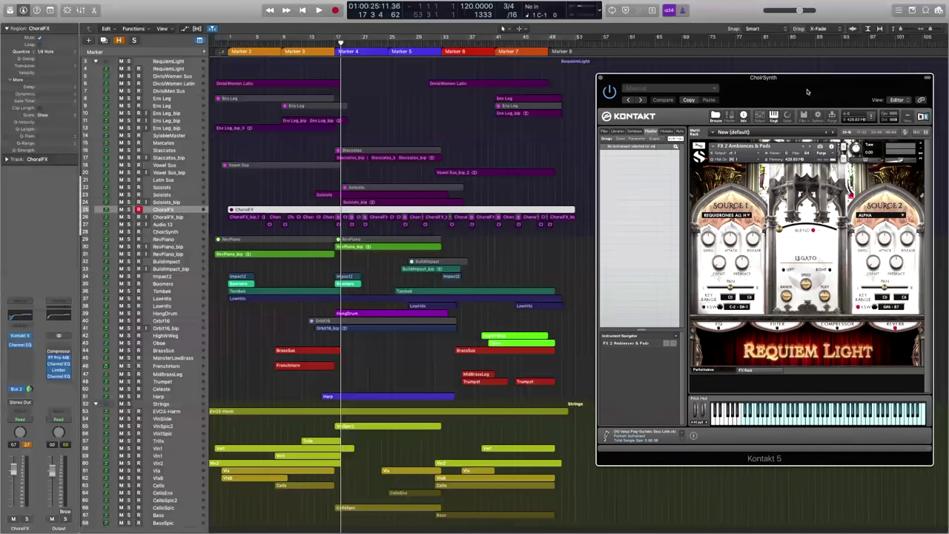
left_click(172, 233)
left_click(748, 216)
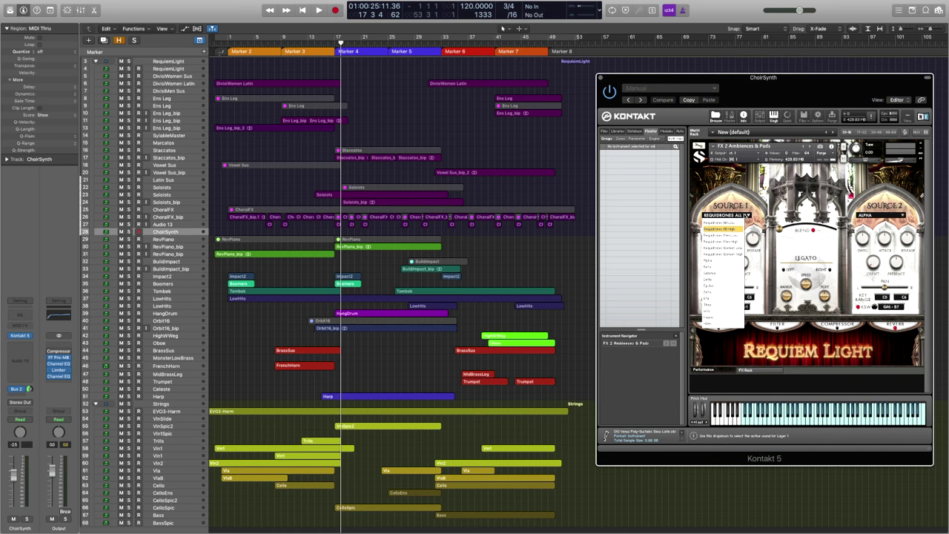
left_click(758, 234)
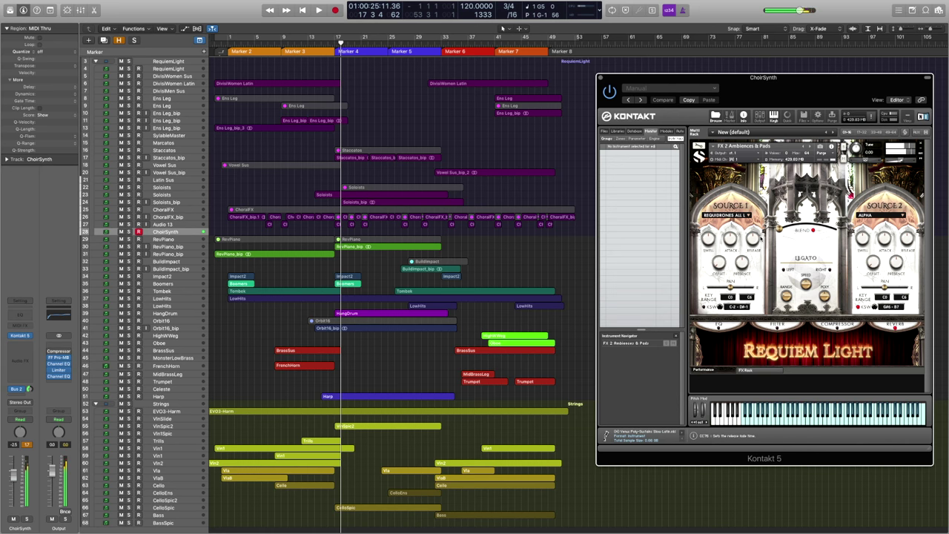
left_click(730, 215)
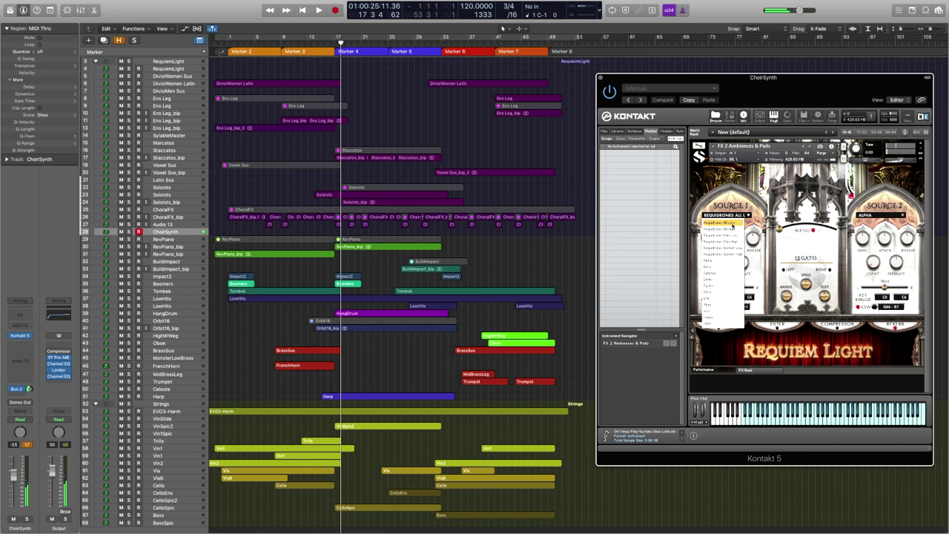
left_click(718, 286)
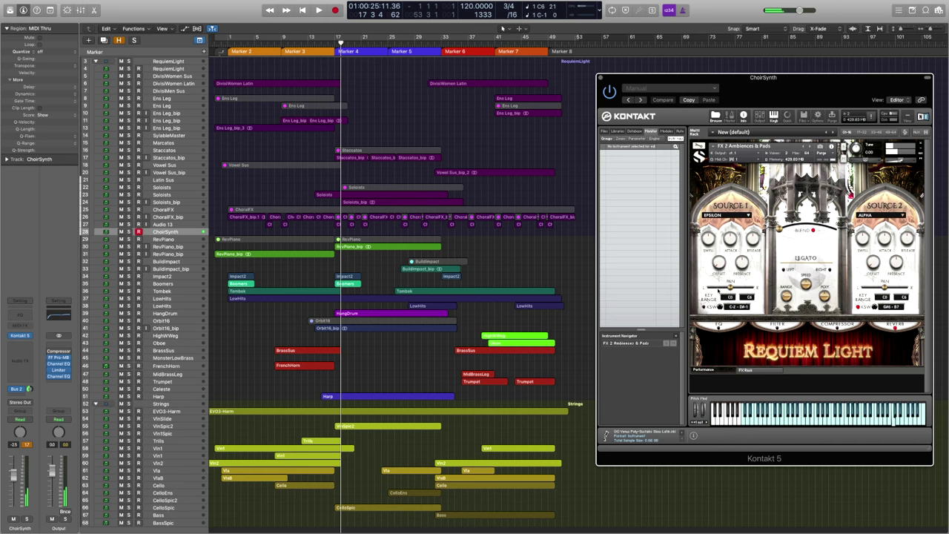